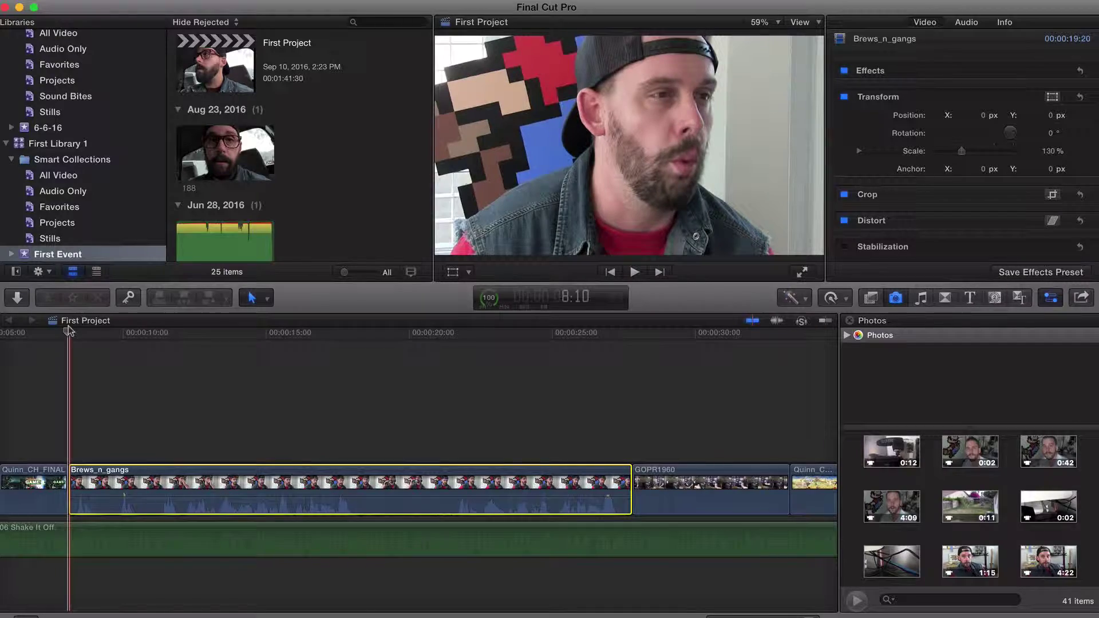
# Drag the Color category's Black & White effect onto Brews_n_gangs, applying it at Amount 100.0.
pyautogui.moveTo(68, 330)
pyautogui.mouseDown()
pyautogui.moveTo(564, 341)
pyautogui.moveTo(64, 341)
pyautogui.mouseUp()
pyautogui.click(870, 298)
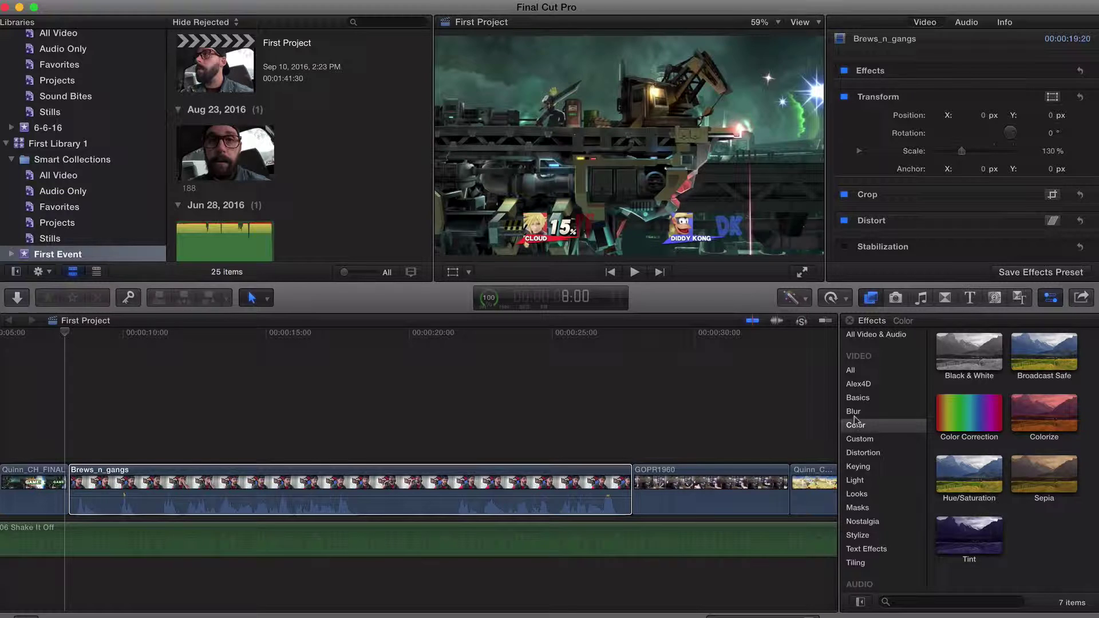
pyautogui.click(969, 359)
pyautogui.moveTo(968, 359); pyautogui.dragTo(234, 484)
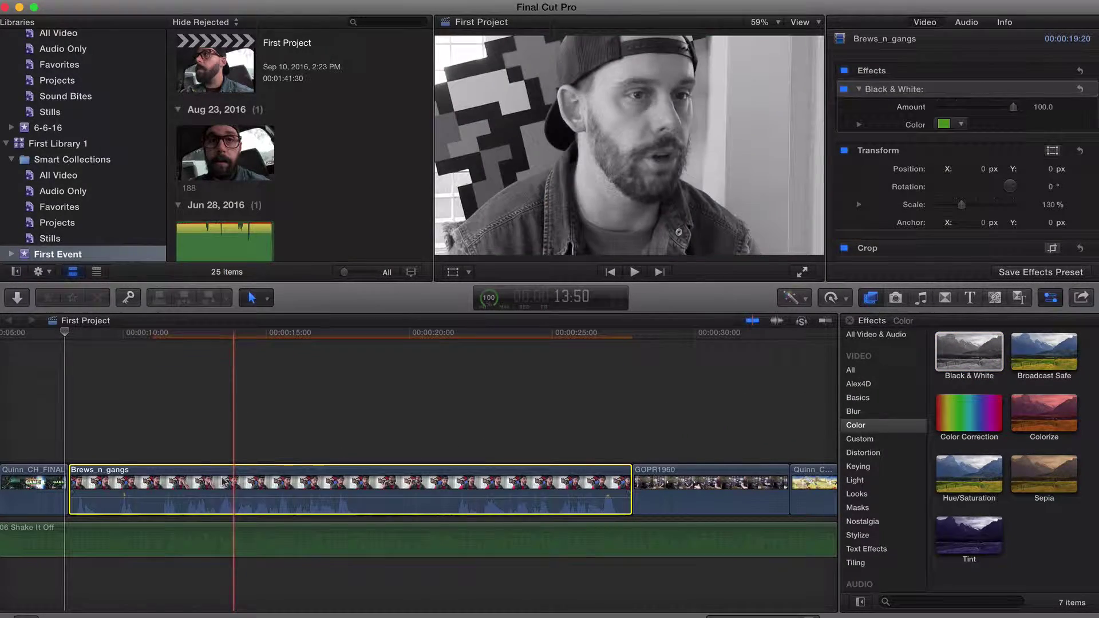
pyautogui.click(127, 332)
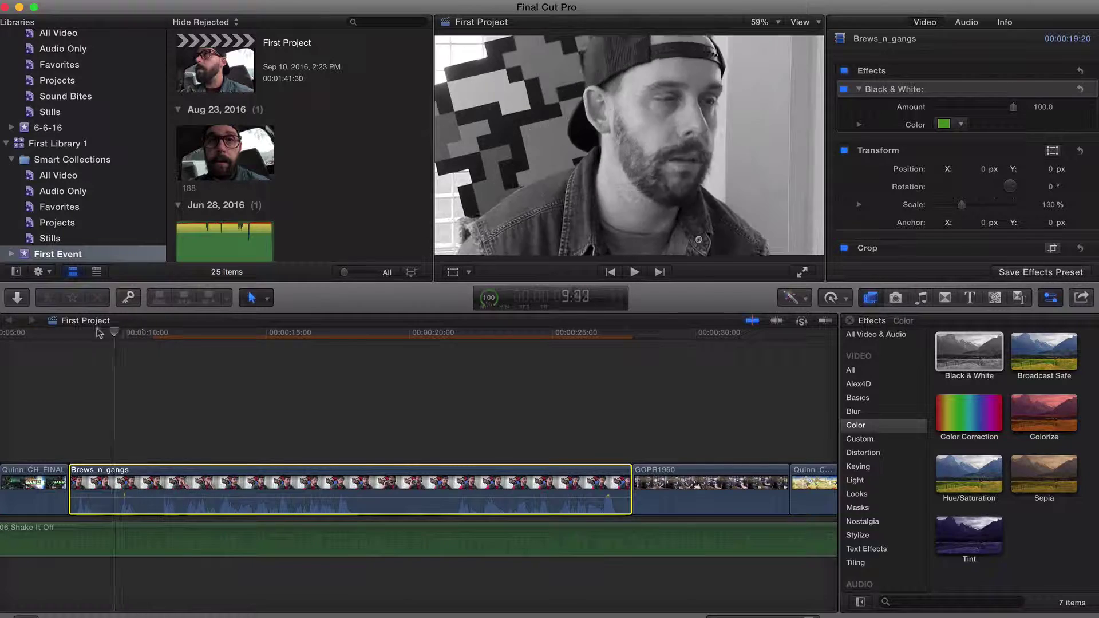
pyautogui.click(69, 330)
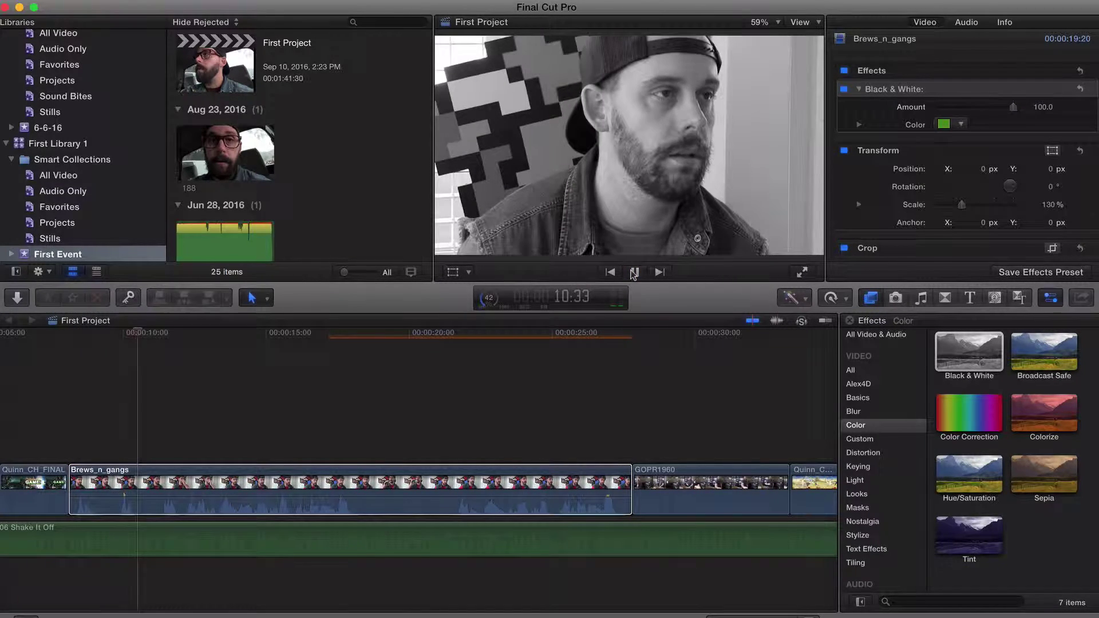
pyautogui.click(633, 274)
pyautogui.click(113, 332)
pyautogui.moveTo(113, 332); pyautogui.dragTo(69, 333)
# Step the playhead back frame by frame onto the first frame of Brews_n_gangs.
pyautogui.click(114, 393)
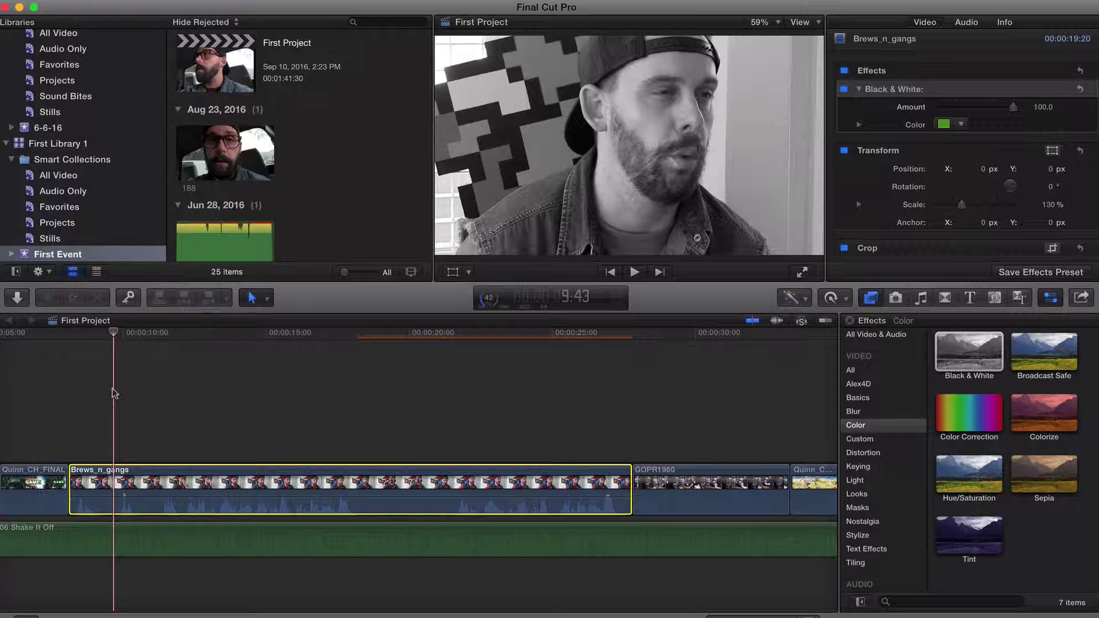
pyautogui.press('Left')
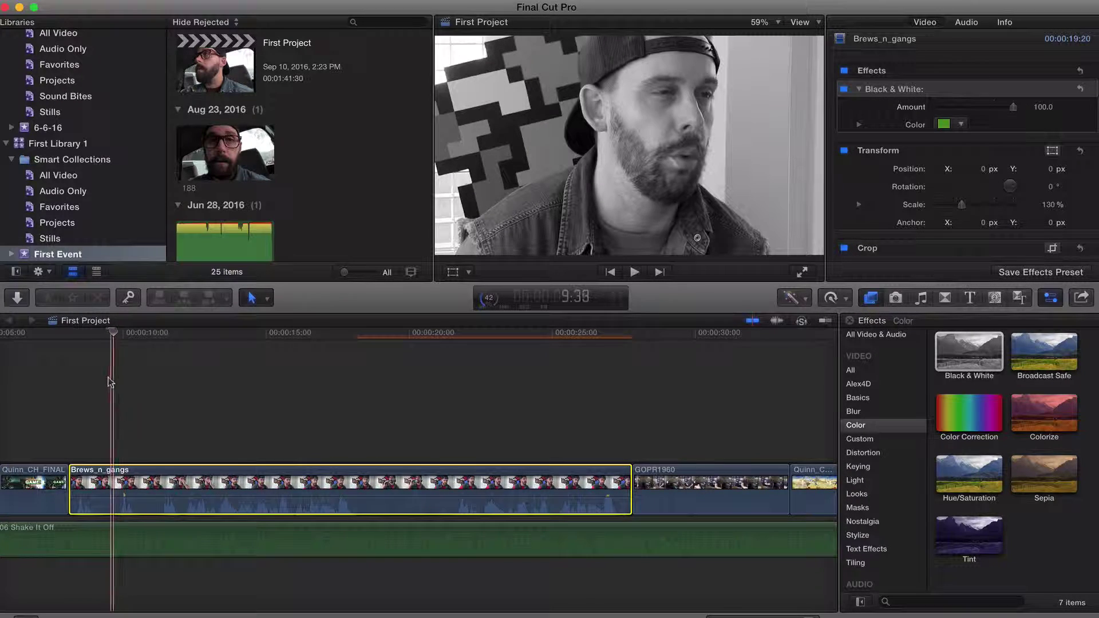
pyautogui.click(98, 372)
pyautogui.press('Left')
pyautogui.press('Left')
pyautogui.press('Left')
pyautogui.press('Left')
pyautogui.press('Left')
pyautogui.press('Left')
pyautogui.press('Left')
pyautogui.press('Left')
pyautogui.press('Left')
pyautogui.press('Left')
pyautogui.press('Left')
pyautogui.press('Left')
pyautogui.press('Left')
pyautogui.press('Left')
pyautogui.press('Left')
pyautogui.press('Left')
pyautogui.press('Left')
pyautogui.press('Left')
pyautogui.press('Left')
pyautogui.press('Left')
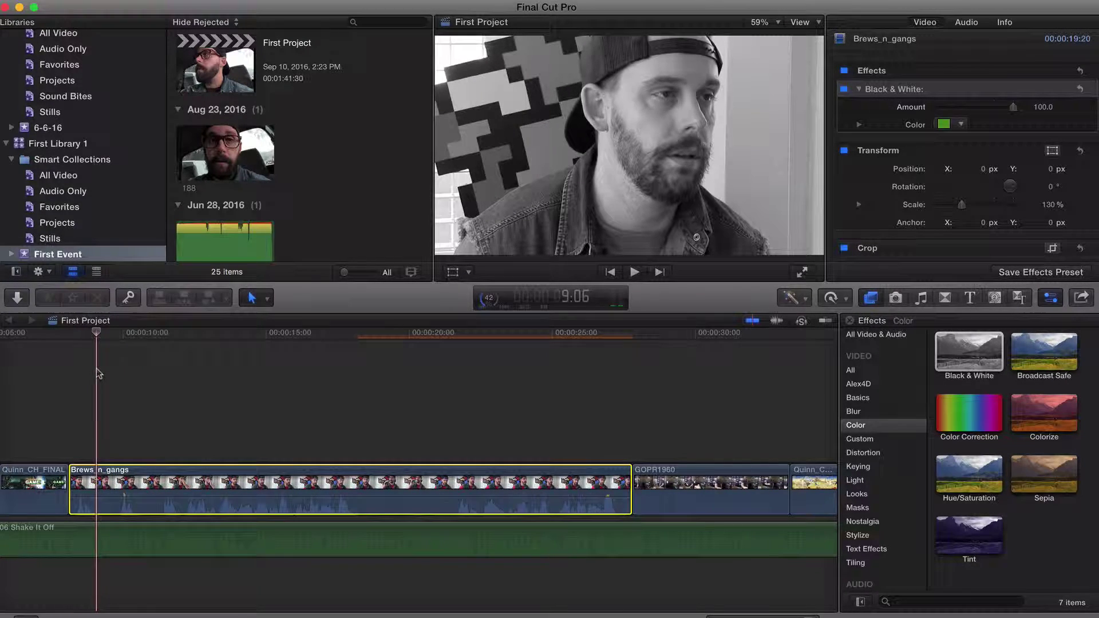
pyautogui.press('Left')
pyautogui.press('Left')
pyautogui.press('Left')
pyautogui.press('Left')
pyautogui.press('Left')
pyautogui.press('Left')
pyautogui.press('Left')
pyautogui.press('Left')
pyautogui.press('Left')
pyautogui.press('Left')
pyautogui.press('Left')
pyautogui.press('Left')
pyautogui.press('Left')
pyautogui.press('Left')
pyautogui.press('Left')
pyautogui.press('Left')
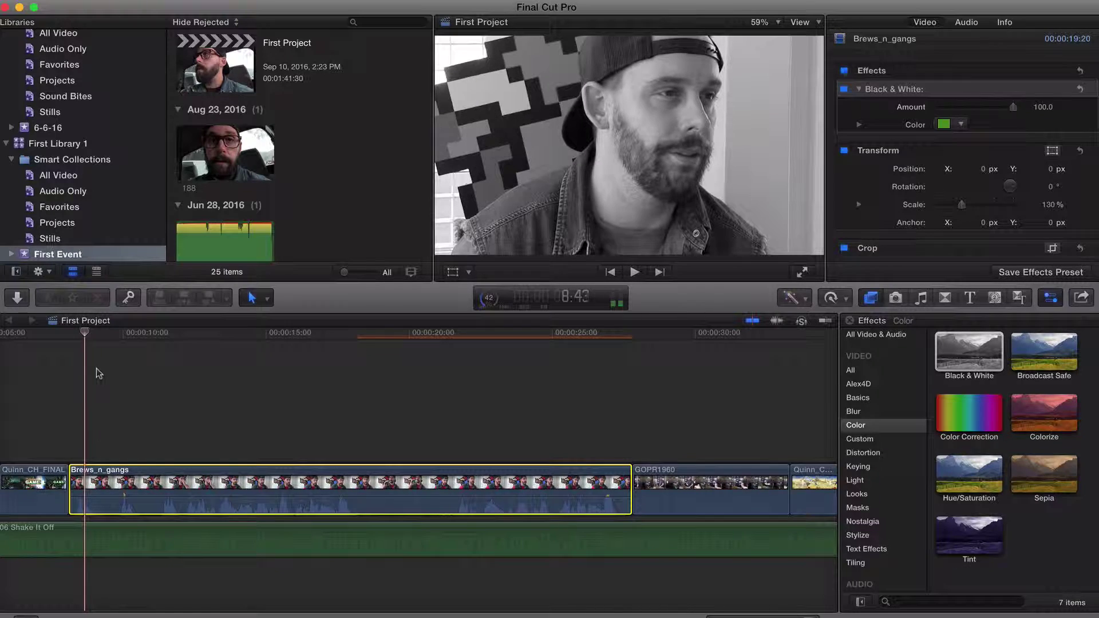
pyautogui.press('Left')
pyautogui.press('Left')
pyautogui.press('Left')
pyautogui.press('Left')
pyautogui.press('Left')
pyautogui.press('Left')
pyautogui.press('Left')
pyautogui.press('Left')
pyautogui.press('Left')
pyautogui.press('Left')
pyautogui.press('Left')
pyautogui.press('Left')
pyautogui.press('Left')
pyautogui.press('Left')
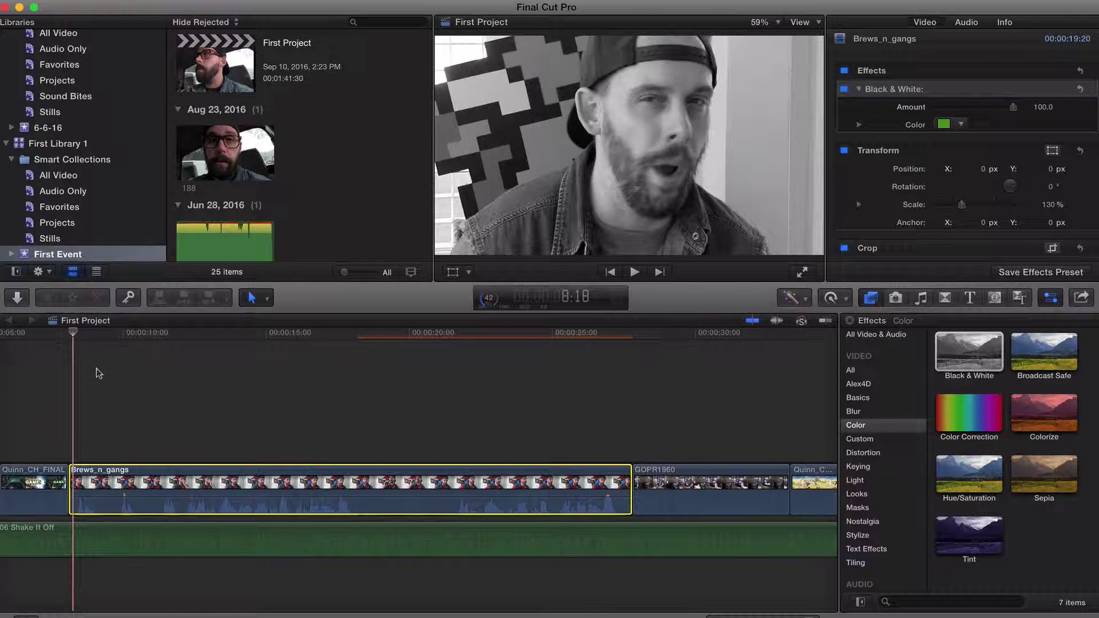
pyautogui.press('Left')
pyautogui.press('Left')
pyautogui.press('Left')
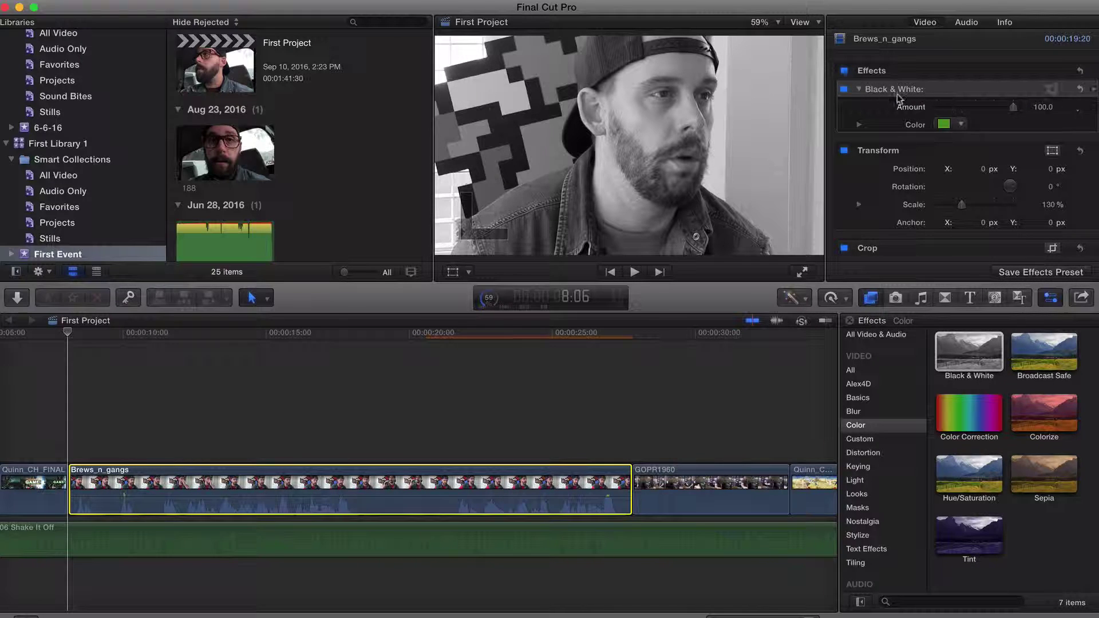
# Keyframe the Black & White Amount at 0 on the first frame, rising to 100 at 13:37.
pyautogui.moveTo(1013, 109); pyautogui.dragTo(921, 111)
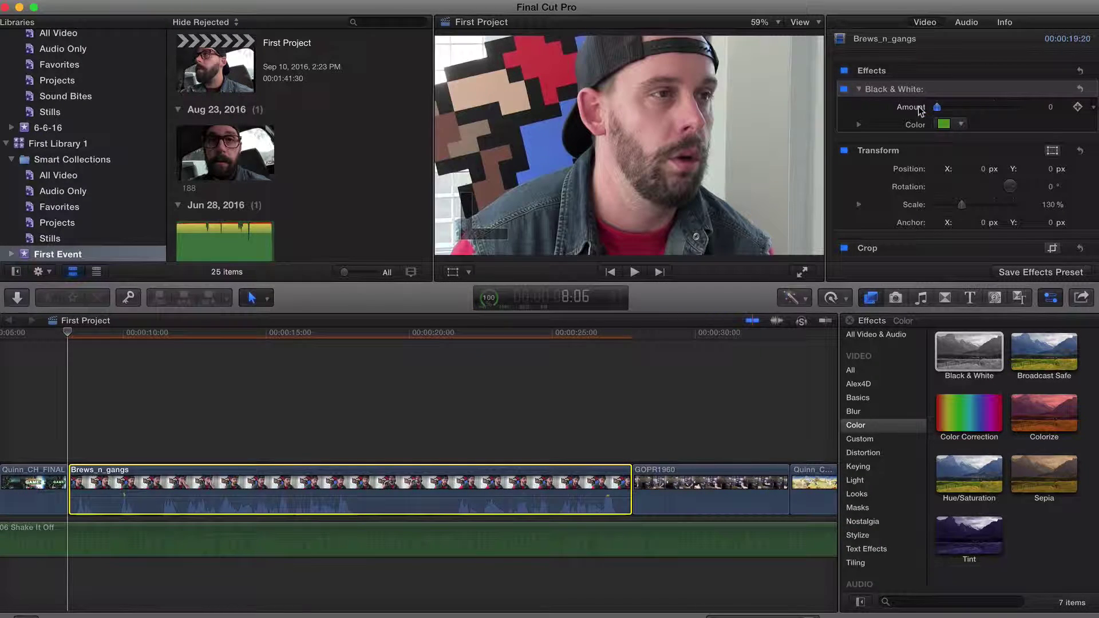
pyautogui.click(1078, 107)
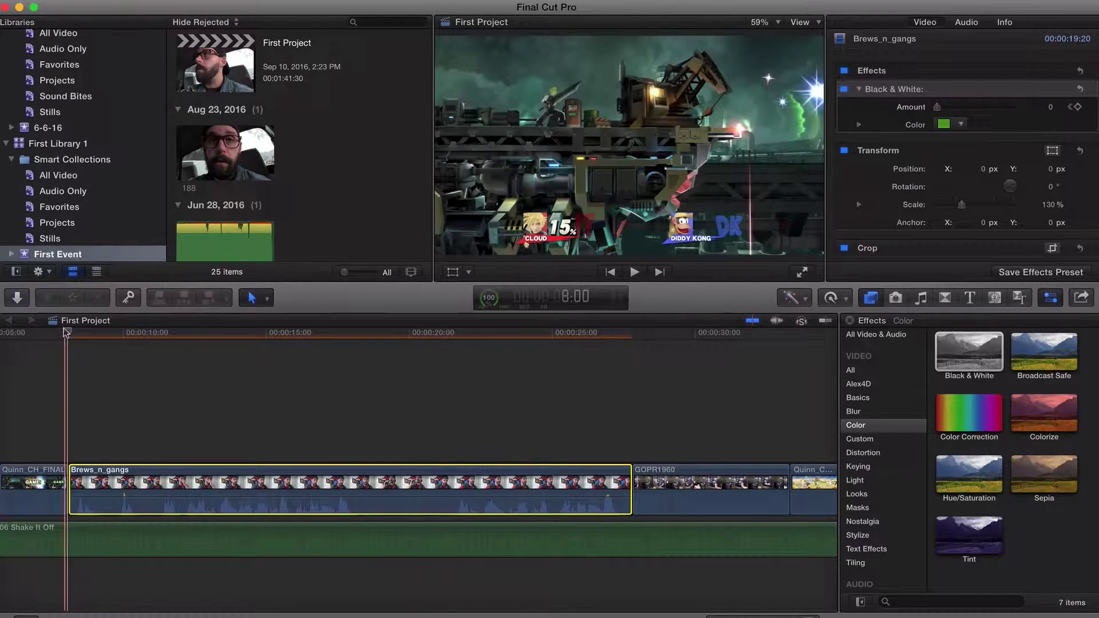
pyautogui.moveTo(66, 332); pyautogui.dragTo(227, 349)
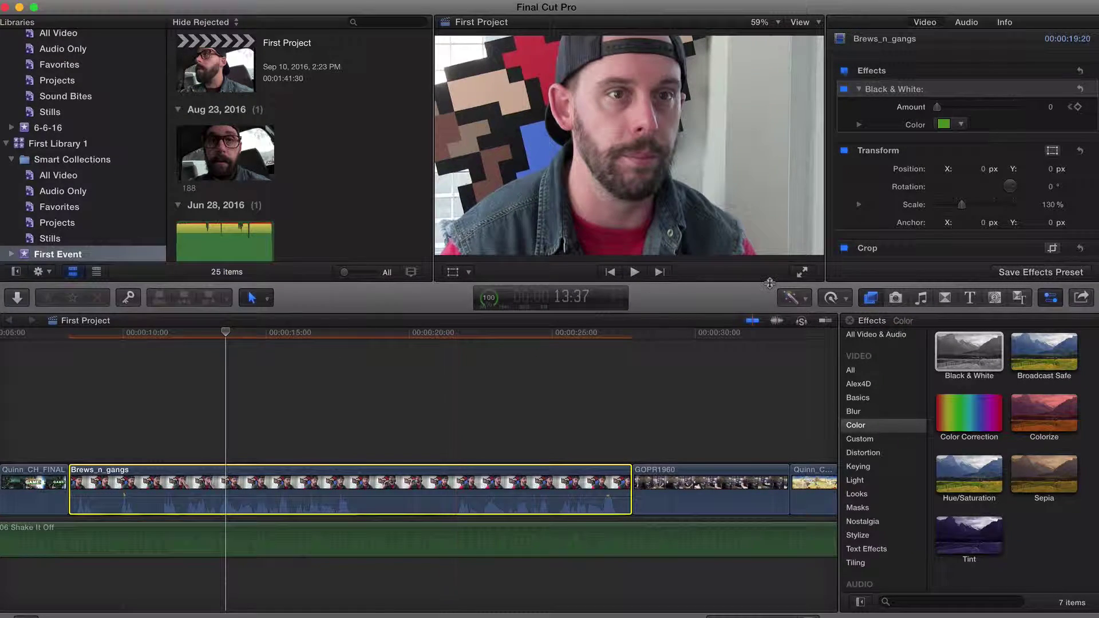
pyautogui.moveTo(937, 109); pyautogui.dragTo(1035, 112)
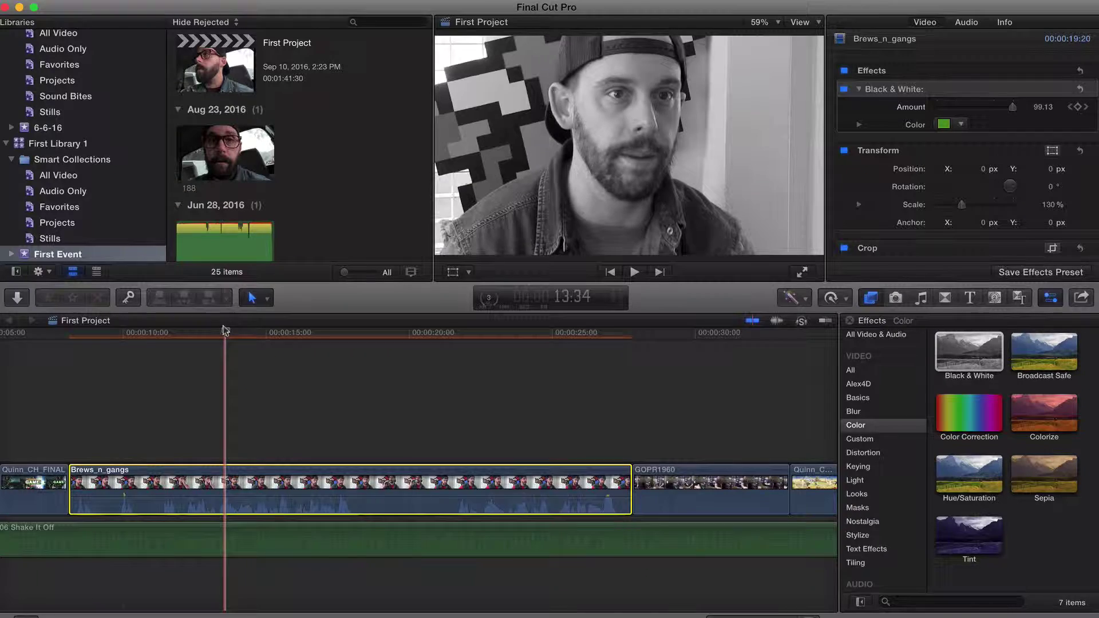
# Add a keyframe holding the Black & White Amount at 100 at 21:57.
pyautogui.click(316, 333)
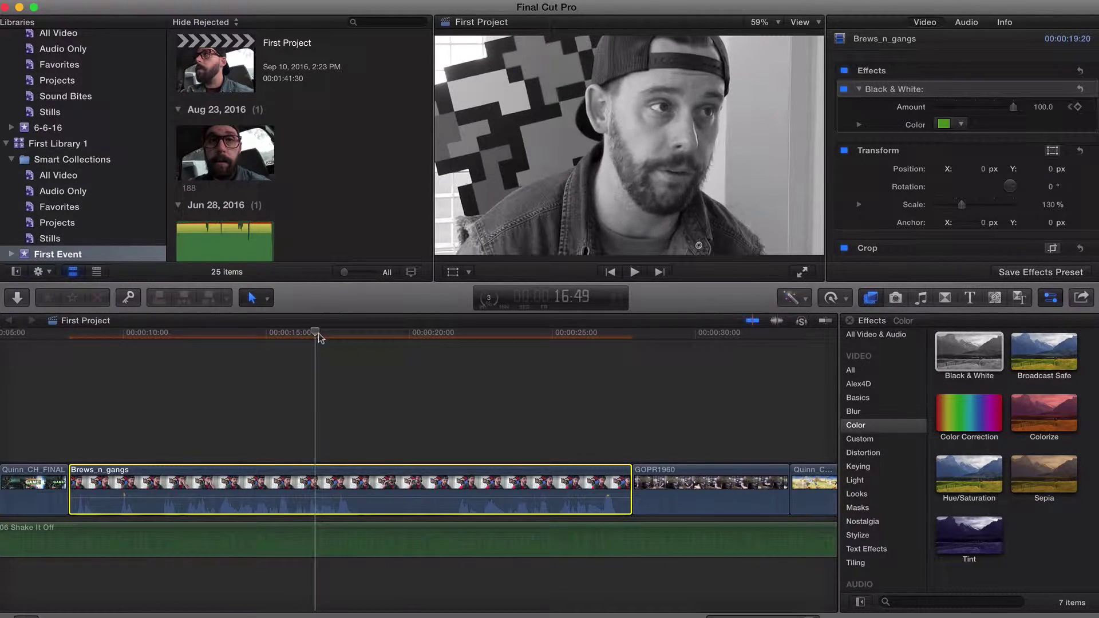
pyautogui.moveTo(318, 338); pyautogui.dragTo(466, 341)
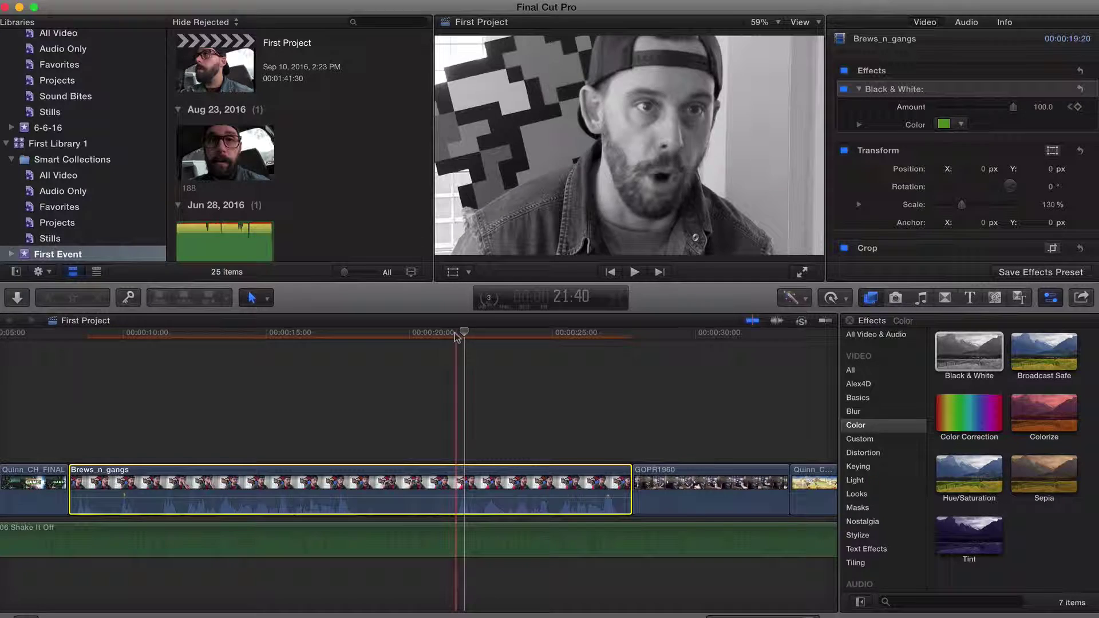
pyautogui.click(1078, 107)
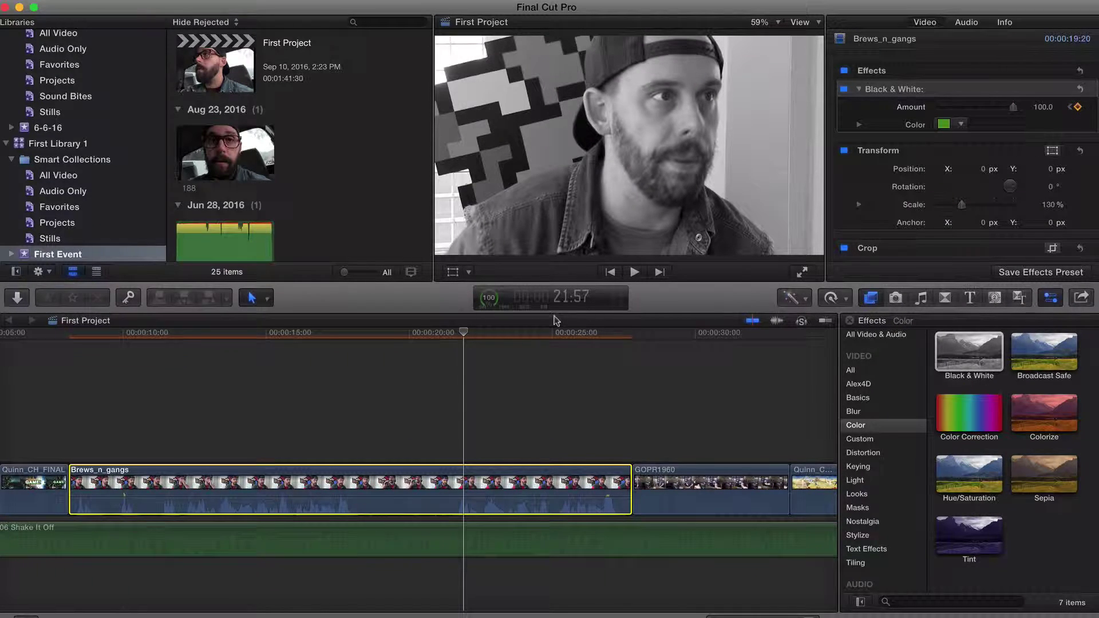
pyautogui.moveTo(464, 332); pyautogui.dragTo(633, 343)
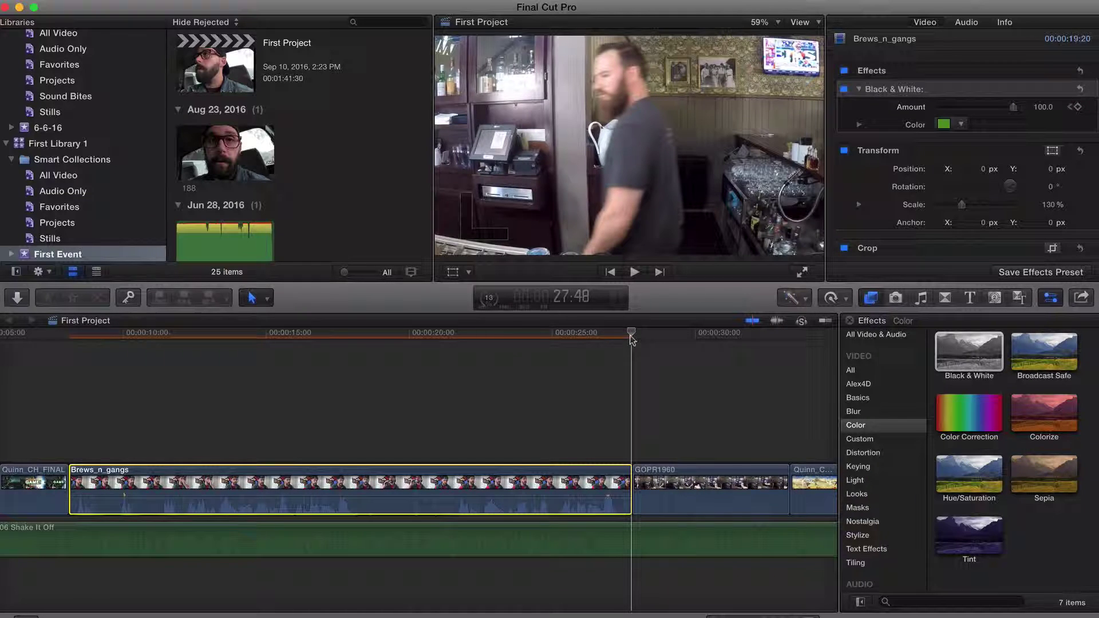
# Drop the Black & White Amount to about 0 (1.71) on the clip's last frame.
pyautogui.moveTo(632, 339); pyautogui.dragTo(625, 340)
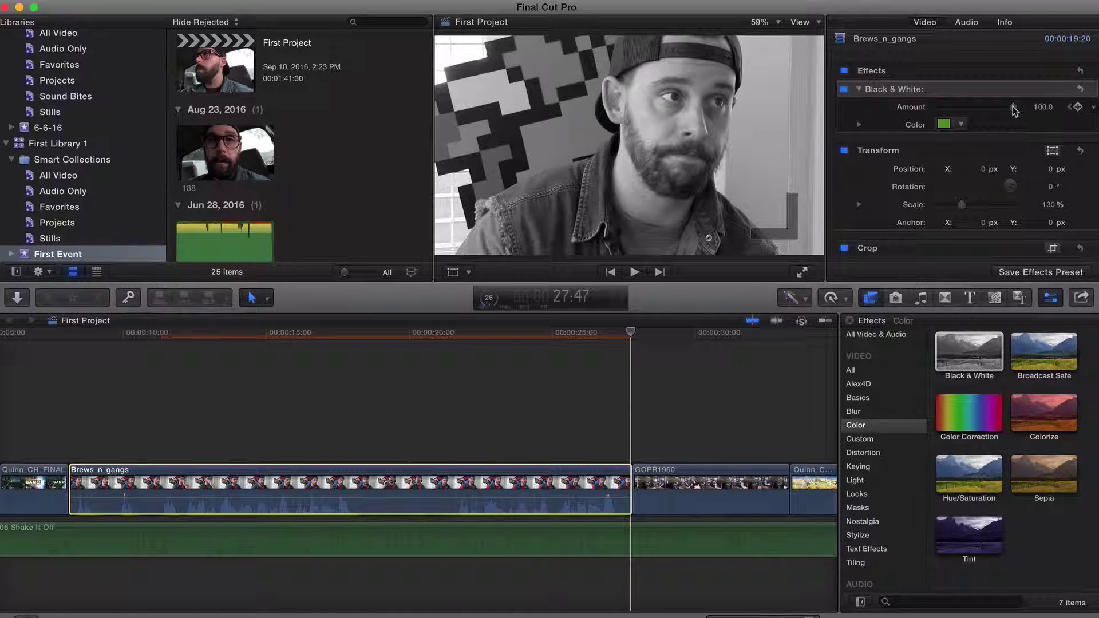
pyautogui.moveTo(1014, 110); pyautogui.dragTo(932, 115)
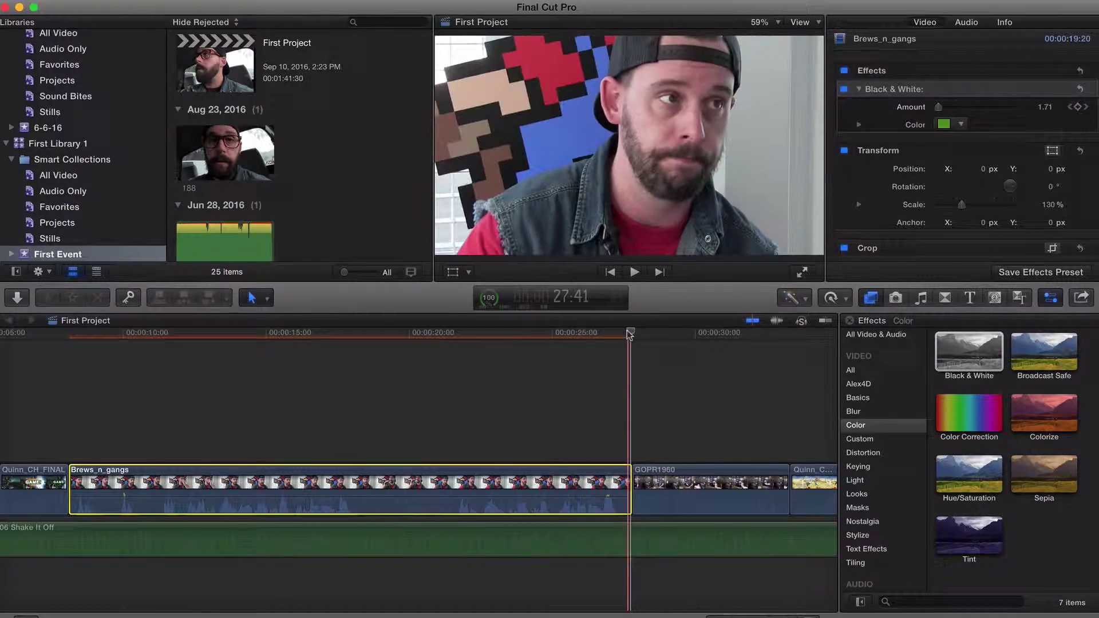
pyautogui.moveTo(630, 332); pyautogui.dragTo(53, 354)
pyautogui.moveTo(937, 107); pyautogui.dragTo(998, 107)
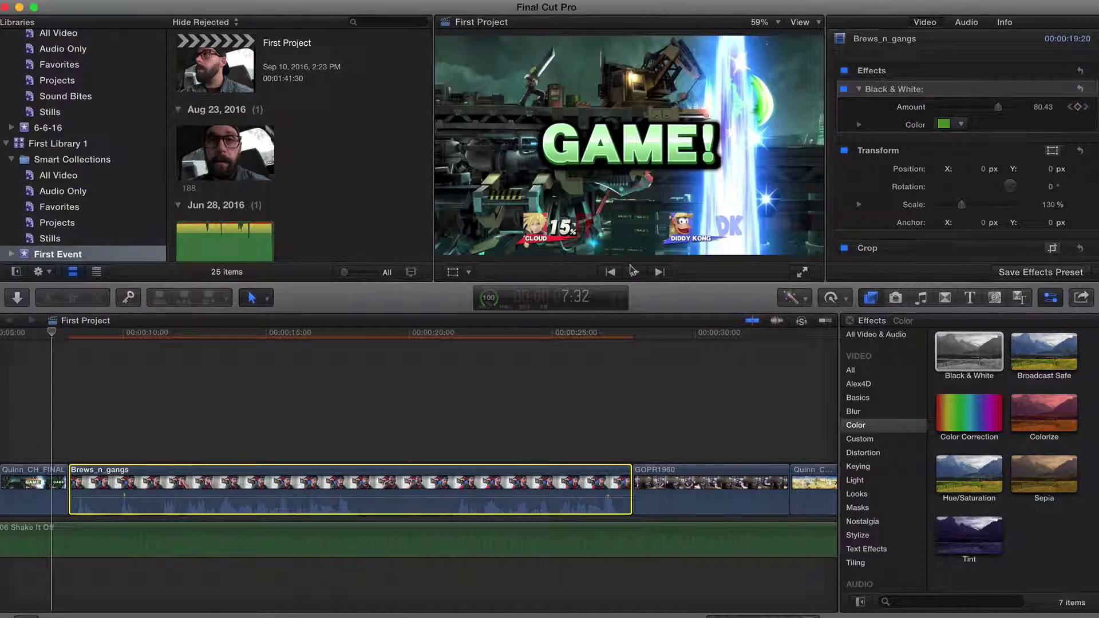
pyautogui.click(634, 272)
pyautogui.press('XF86AudioRaiseVolume')
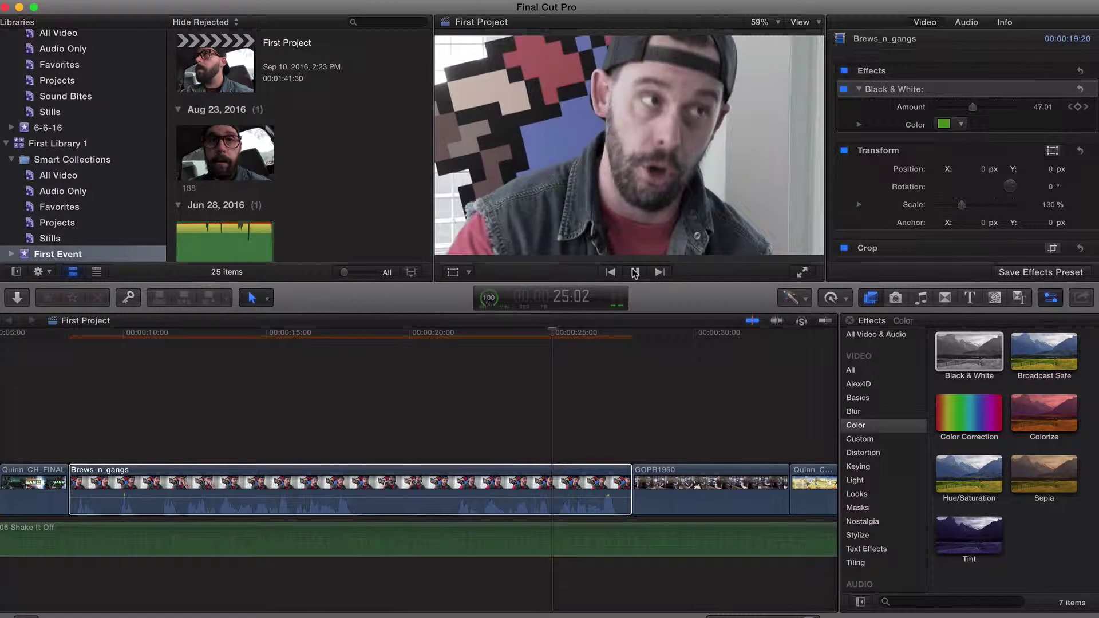
pyautogui.click(635, 272)
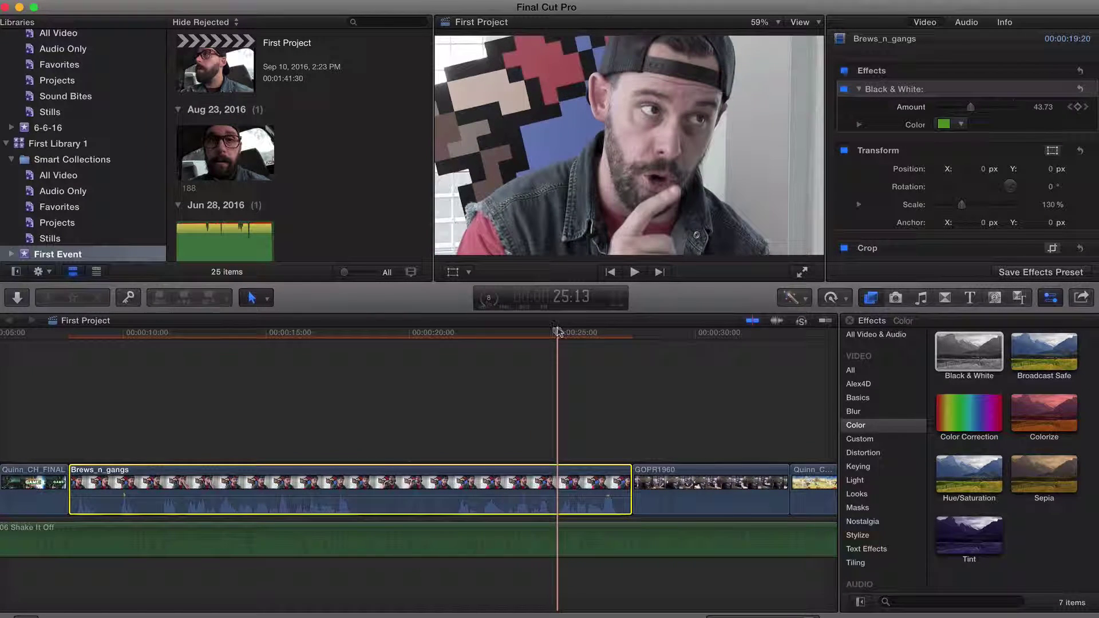
pyautogui.moveTo(558, 331); pyautogui.dragTo(114, 331)
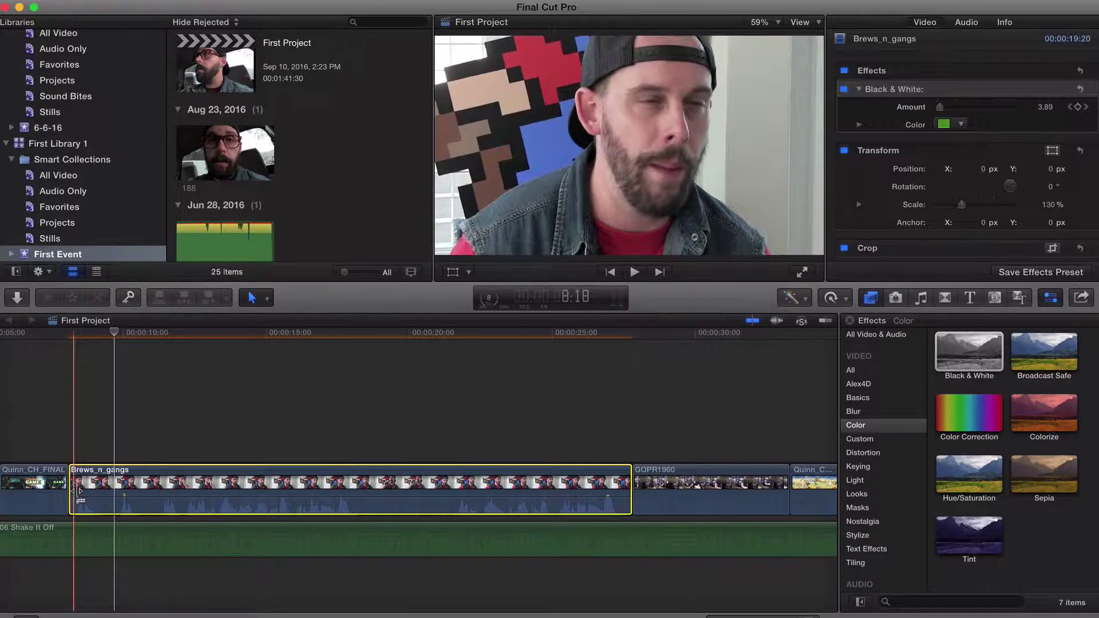